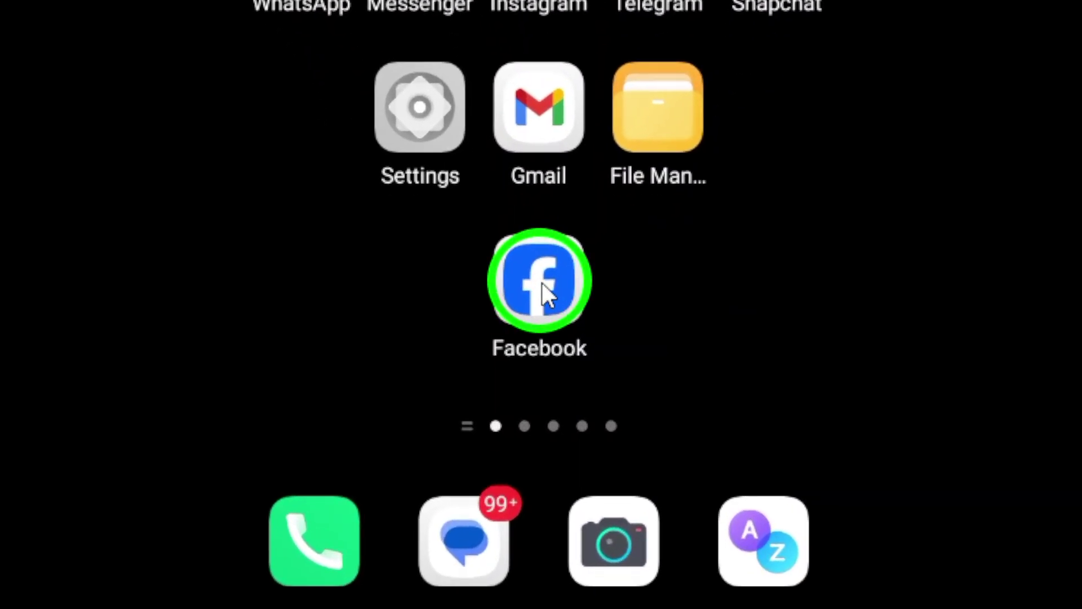
Launch Facebook, search for the friend, and open their profile from the results.
click(541, 283)
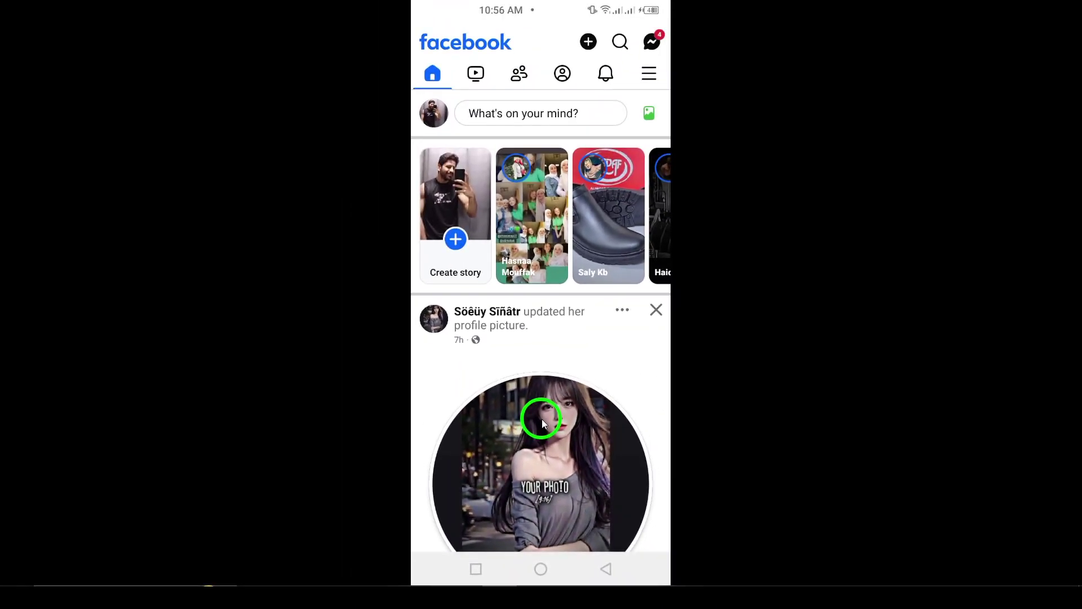
click(600, 45)
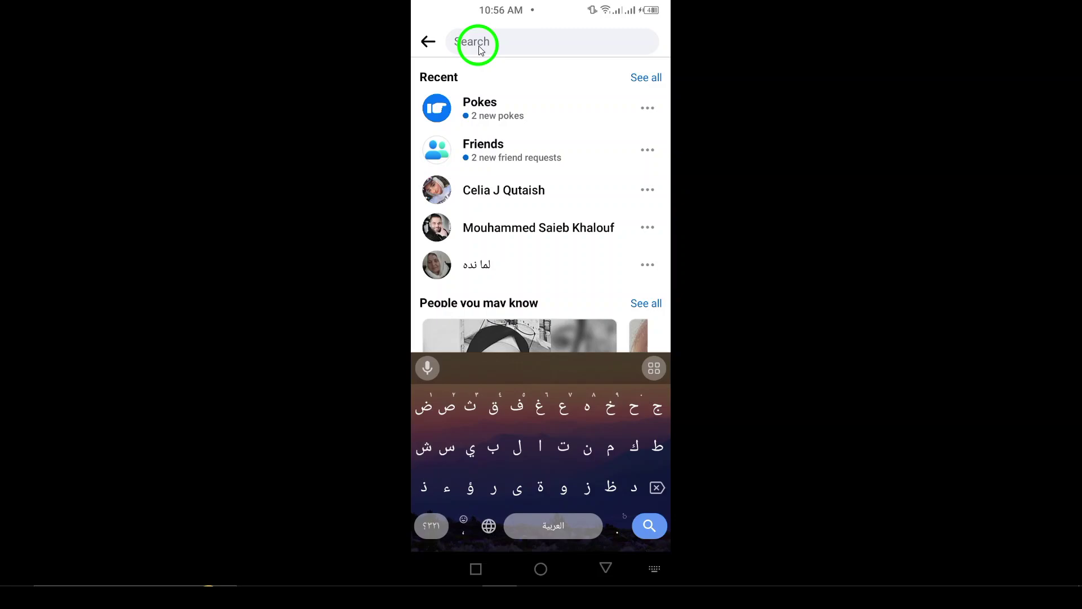
text(amer)
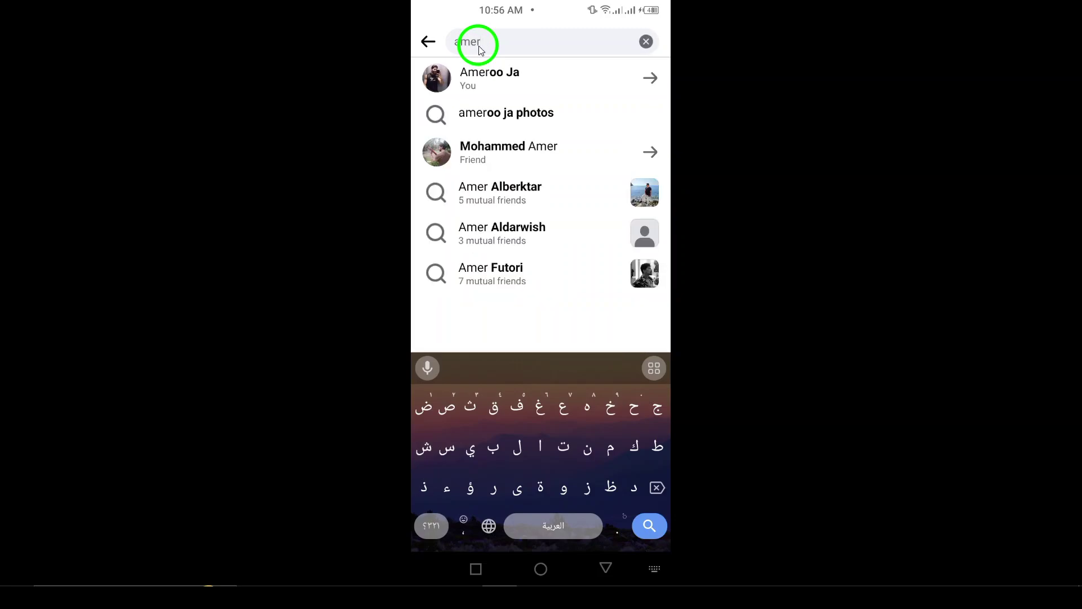
click(481, 146)
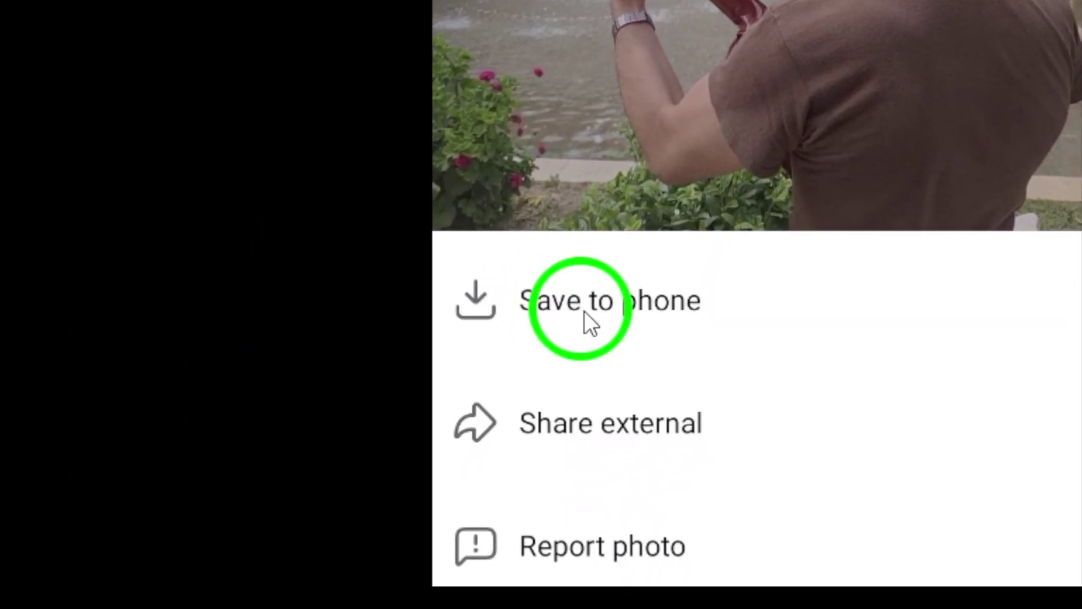
Save the profile photo to the phone and reopen its options menu.
click(658, 310)
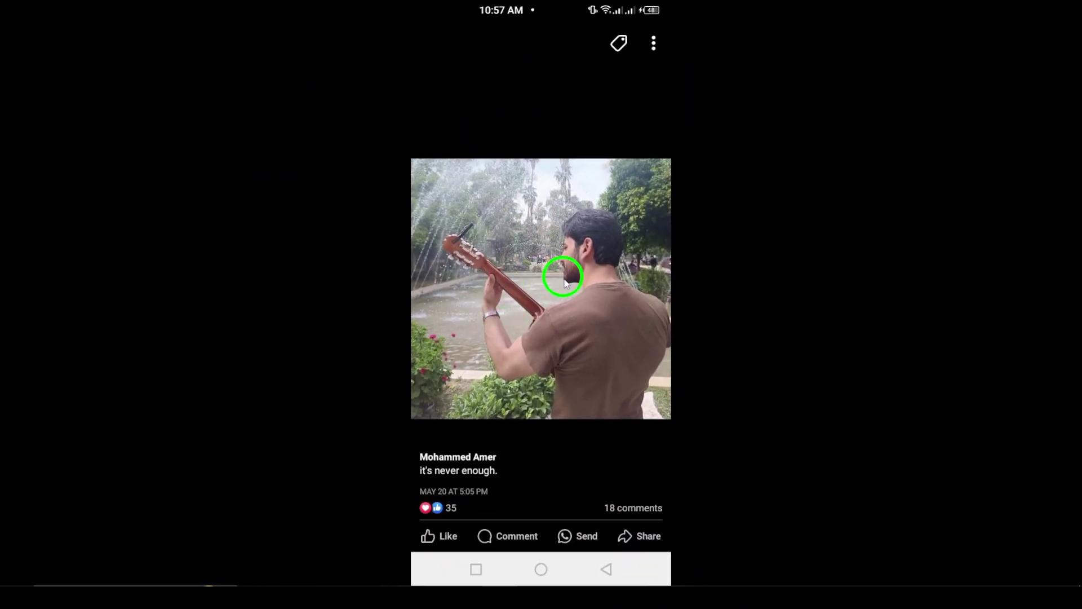
click(653, 50)
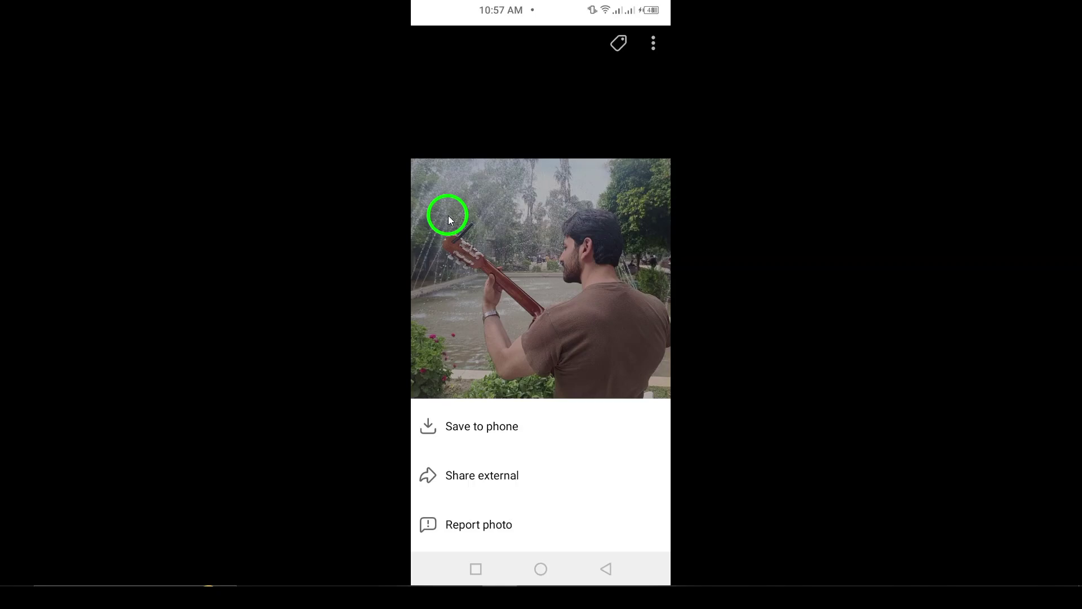